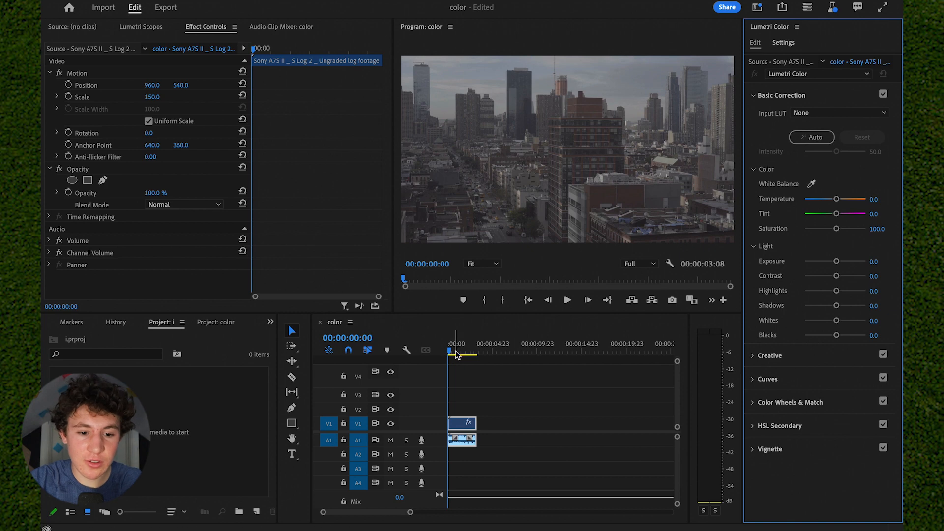
- Return the playhead to the clip's start and raise Exposure to 1.7 in Basic Correction
left_click_drag(457, 347, 400, 345)
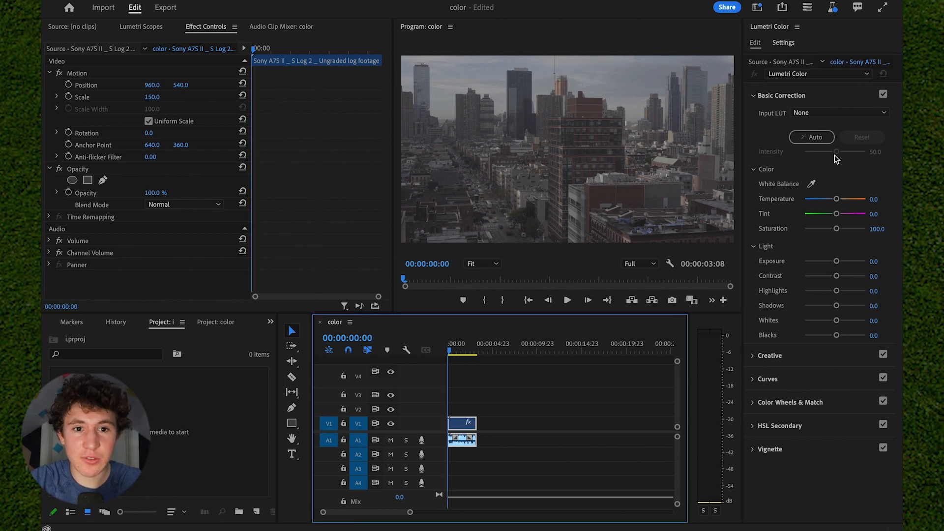
left_click_drag(836, 261, 843, 263)
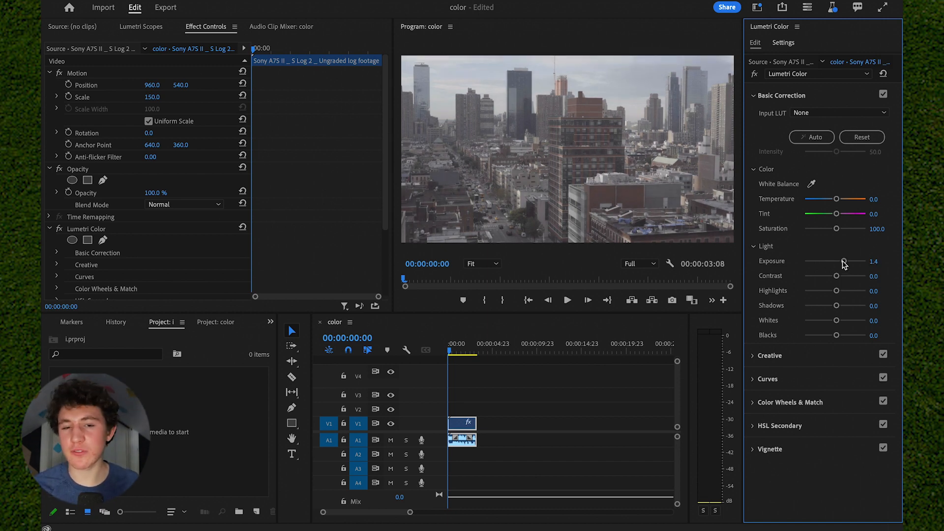
left_click_drag(843, 263, 845, 261)
- Lower Shadows to -57.4
left_click_drag(835, 307, 823, 306)
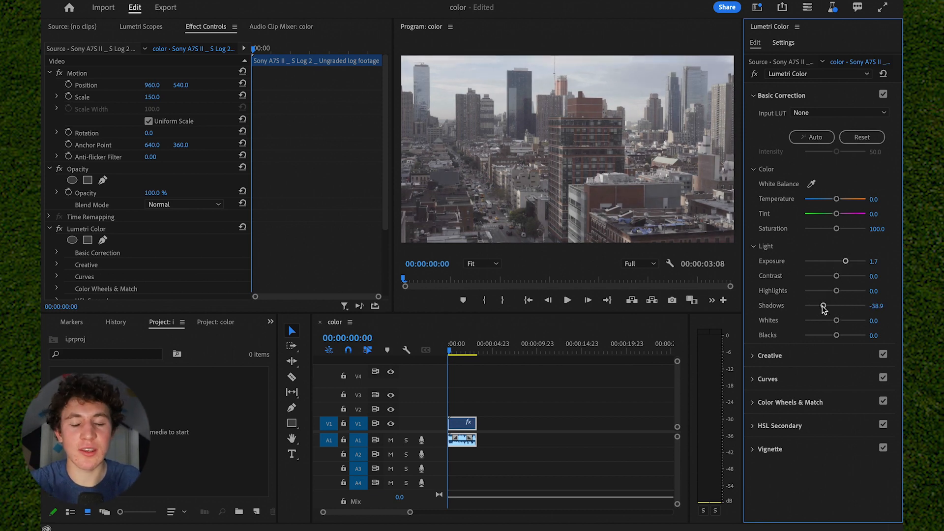
left_click_drag(822, 305, 817, 306)
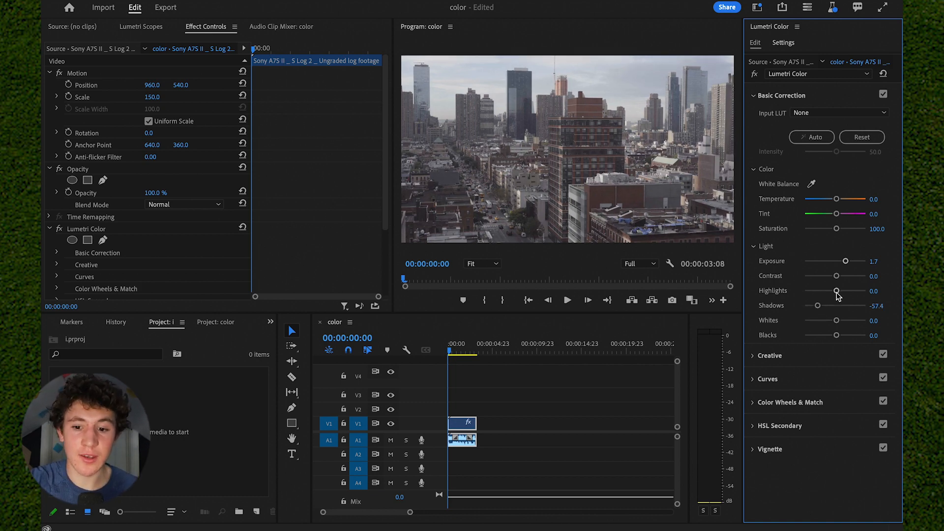
- Set Highlights to 50.0 and Contrast to 42.6
left_click_drag(836, 292, 852, 295)
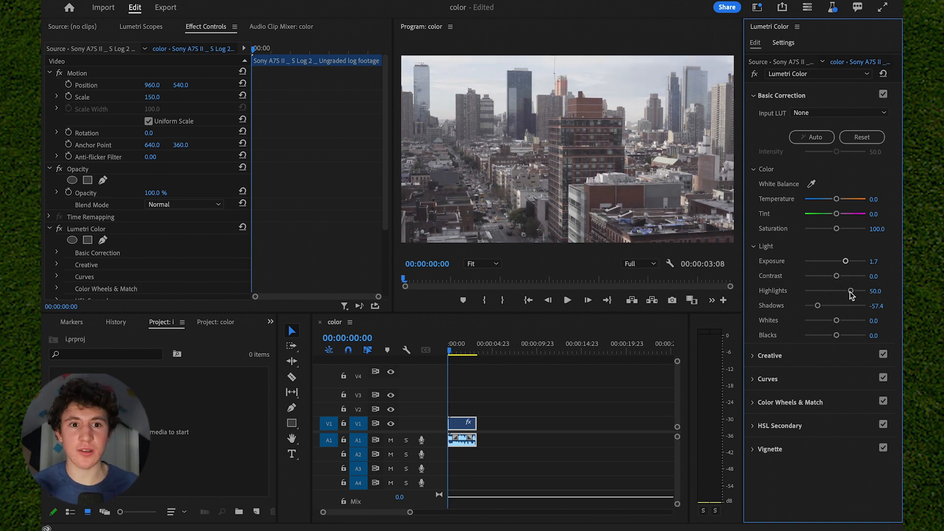
left_click_drag(836, 276, 849, 280)
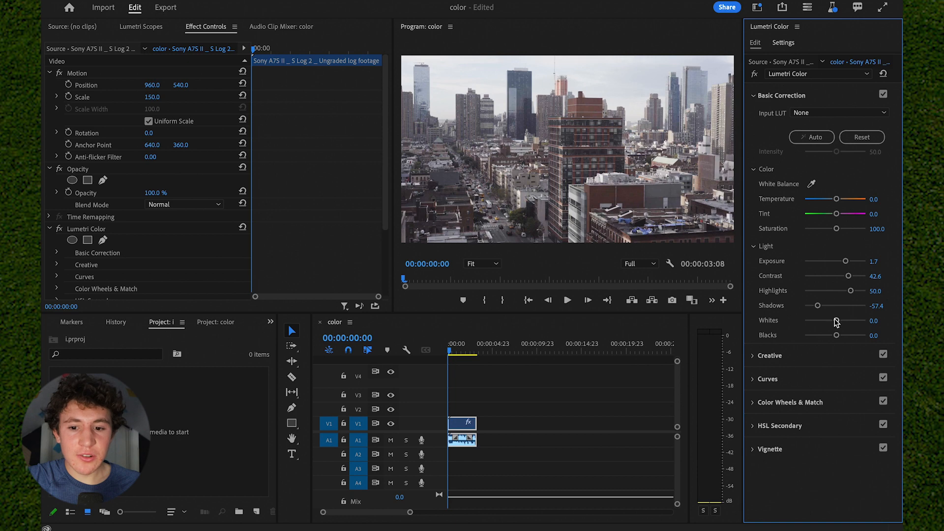
- Set Whites to -16.7 and Blacks to -27.8
left_click_drag(836, 321, 823, 325)
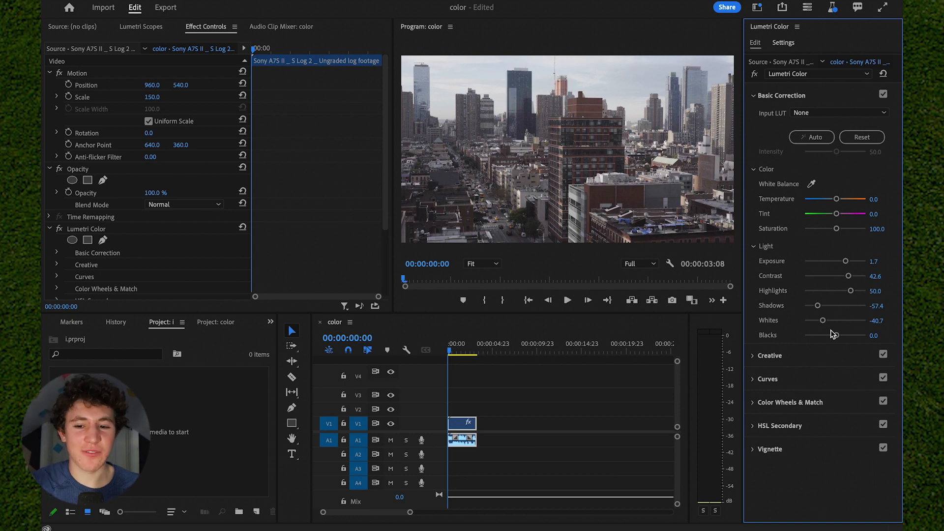
mouse_move(832, 334)
left_mouse_down()
mouse_move(819, 335)
mouse_move(830, 324)
left_mouse_up()
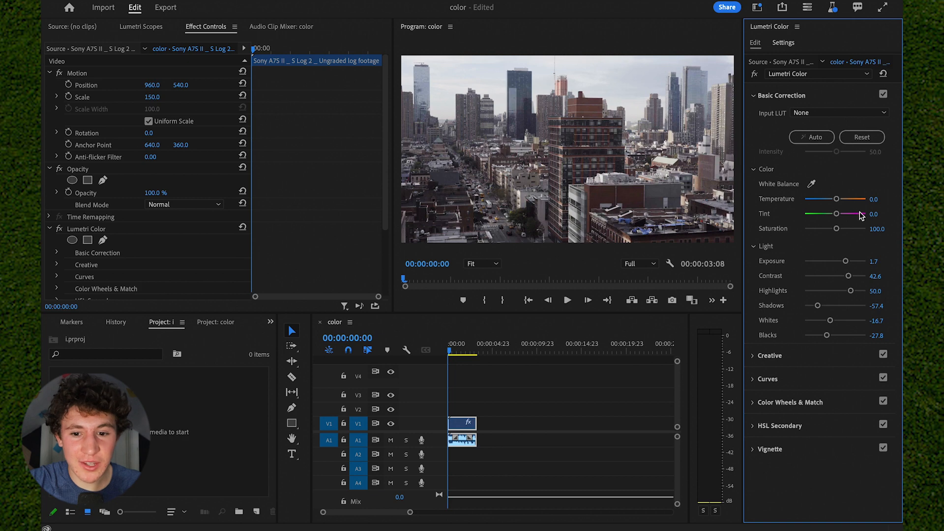
- Cool the Temperature to -11.1 and raise Saturation to 120.4
left_click_drag(836, 200, 835, 202)
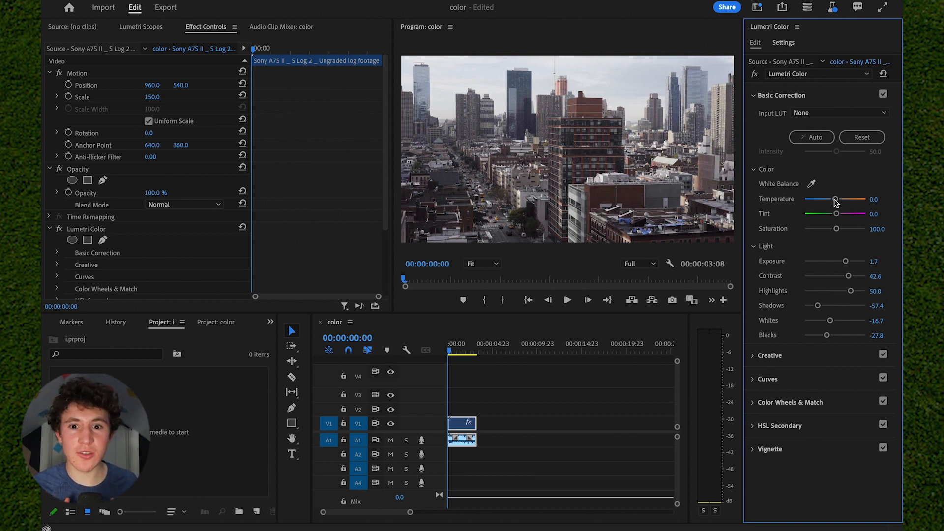
left_click_drag(835, 203, 831, 204)
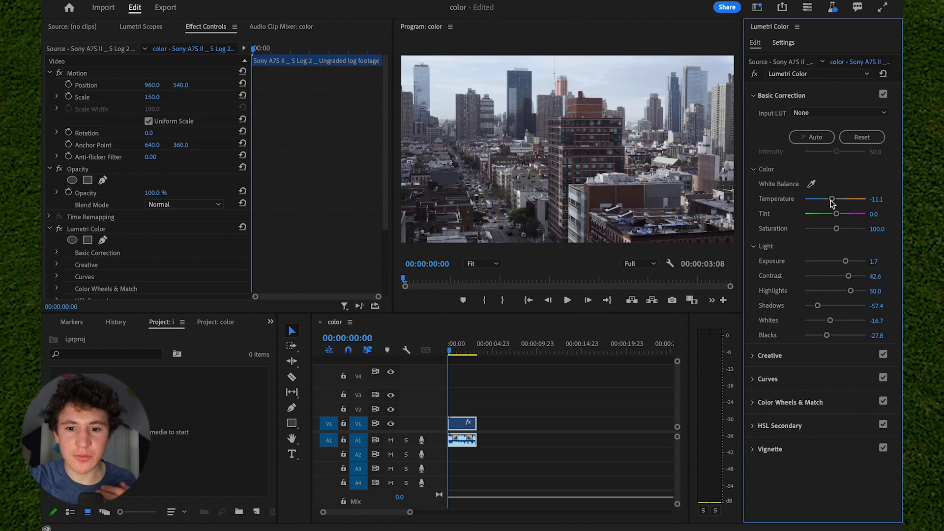
mouse_move(837, 229)
left_mouse_down()
mouse_move(882, 232)
mouse_move(841, 233)
left_mouse_up()
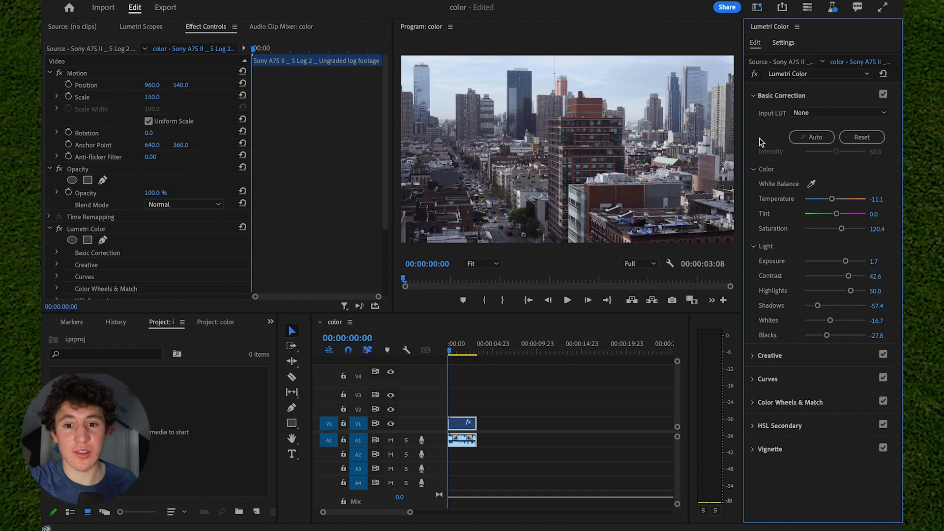
- Toggle the Lumetri Color effect off and on to compare the graded clip with the original
left_click(755, 75)
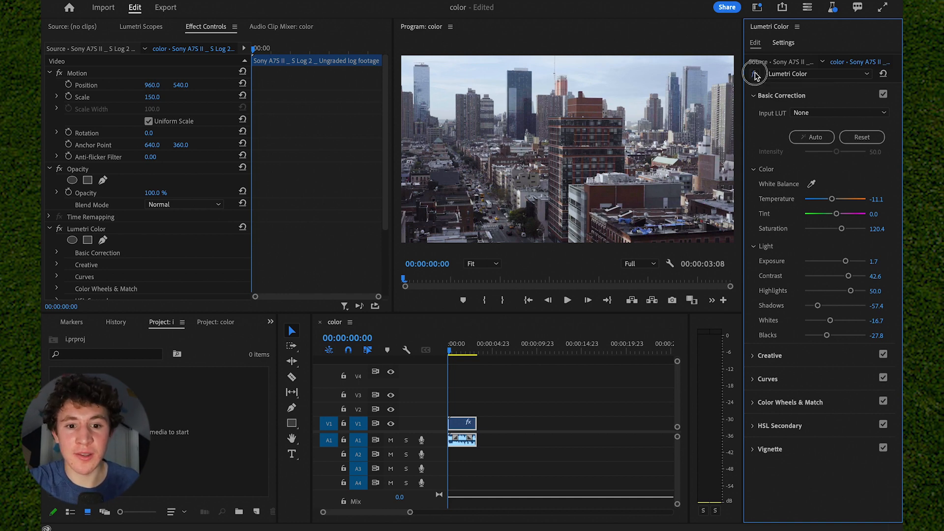
left_click(754, 75)
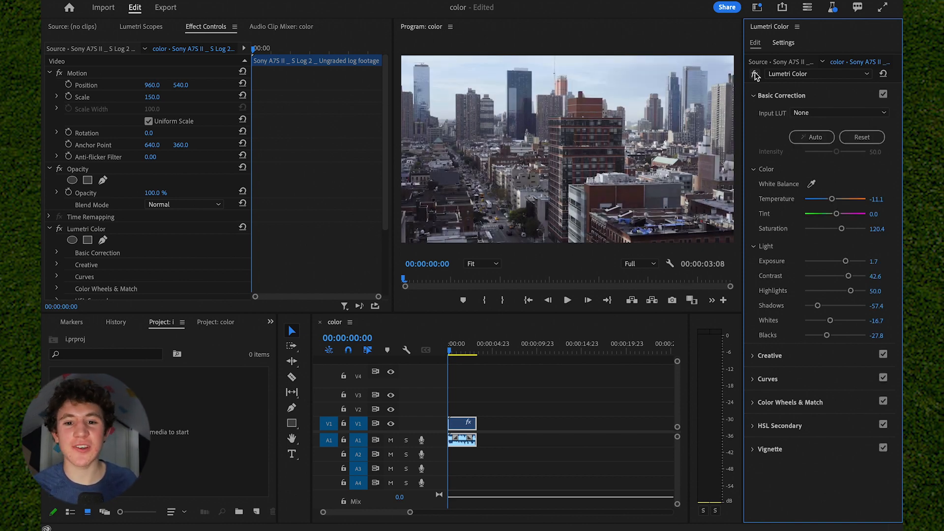
left_click(755, 75)
left_click(755, 74)
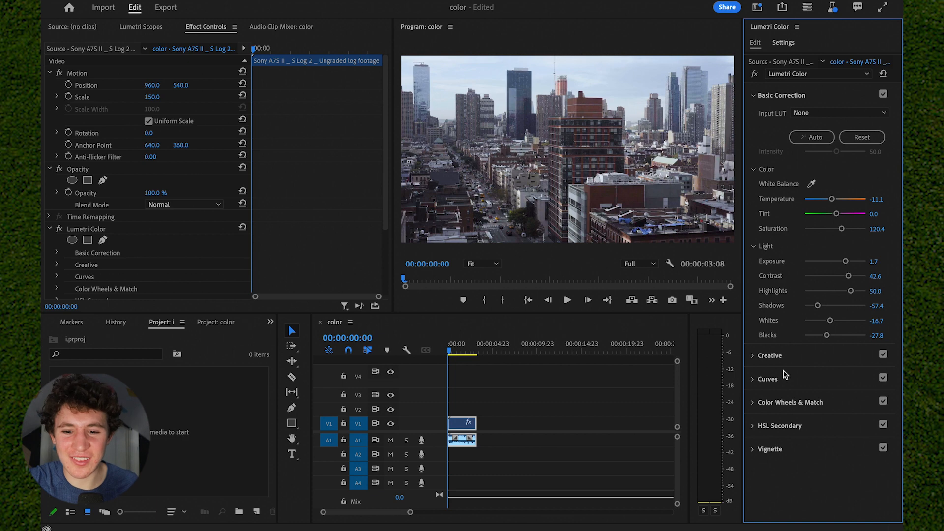
- Collapse Basic Correction, open Creative, and set Intensity to 200.0 and Faded Film to 50.9
left_click(806, 96)
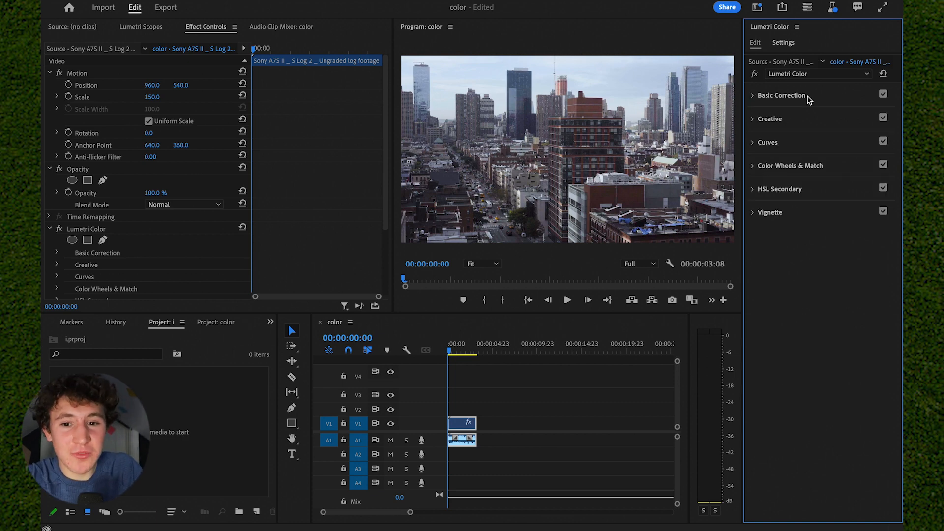
left_click(799, 124)
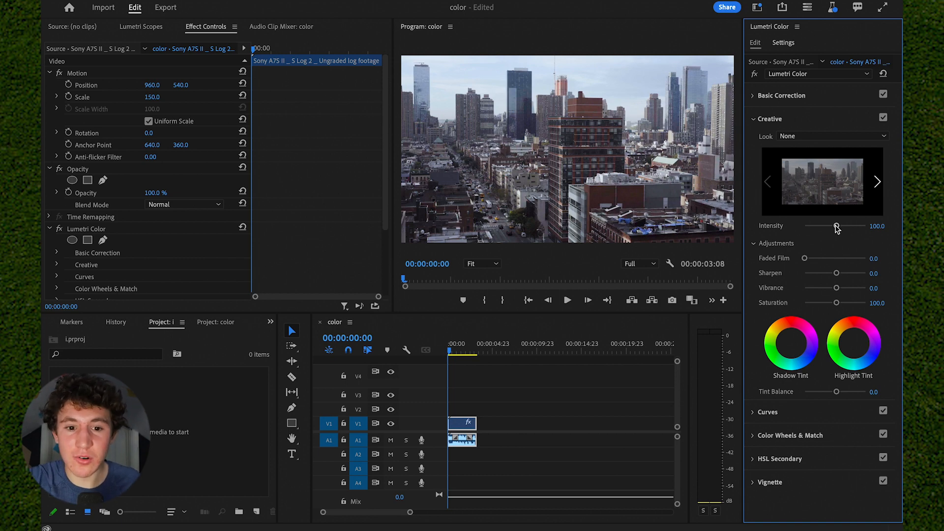
left_click_drag(840, 232, 866, 226)
left_click_drag(804, 258, 828, 259)
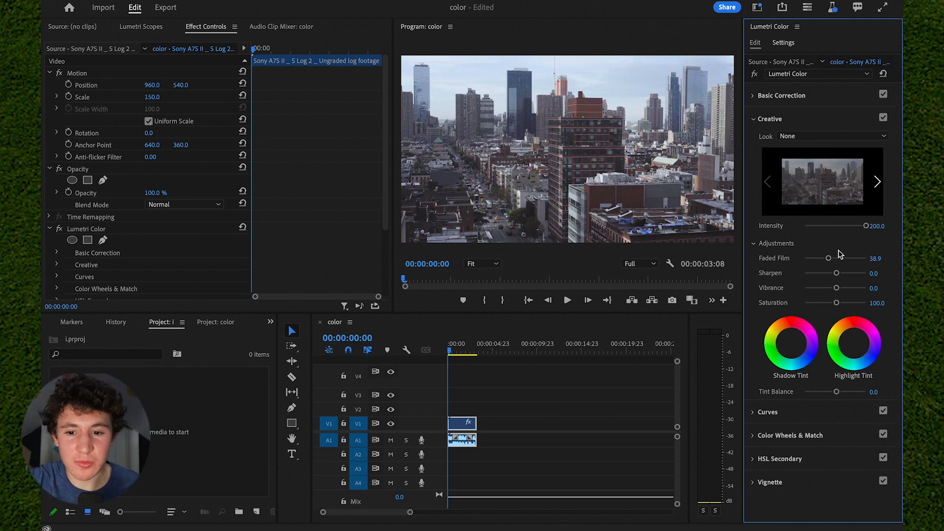
double_click(833, 259)
left_click(836, 260)
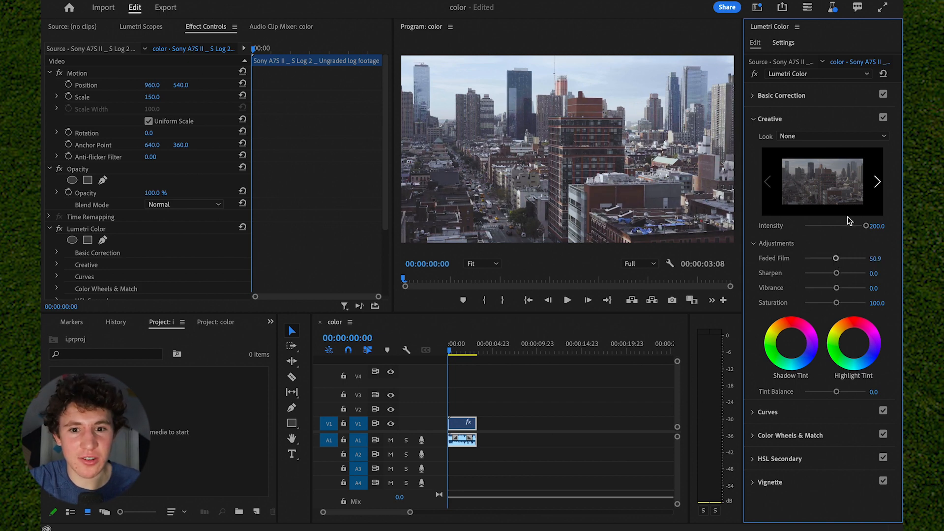
- Open Curves and add three points to the master RGB curve, shaping a gentle S-curve
left_click(828, 120)
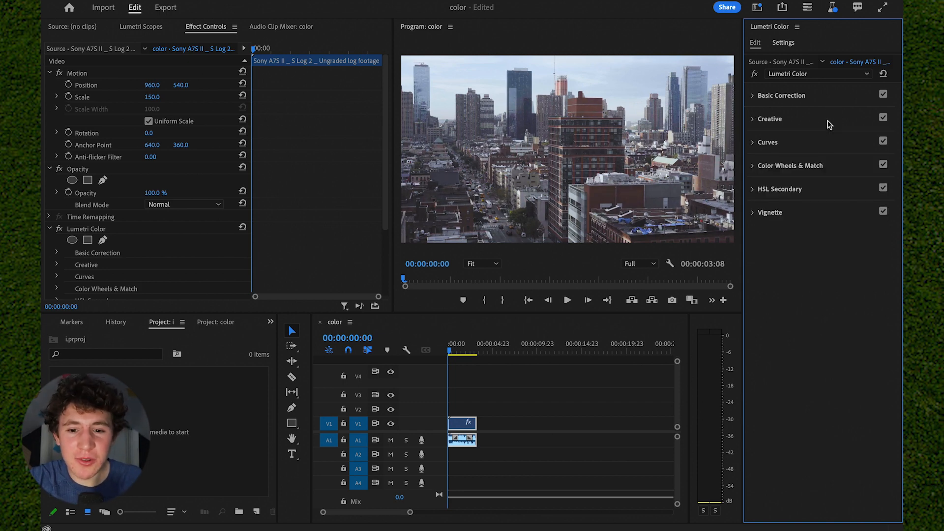
left_click(820, 145)
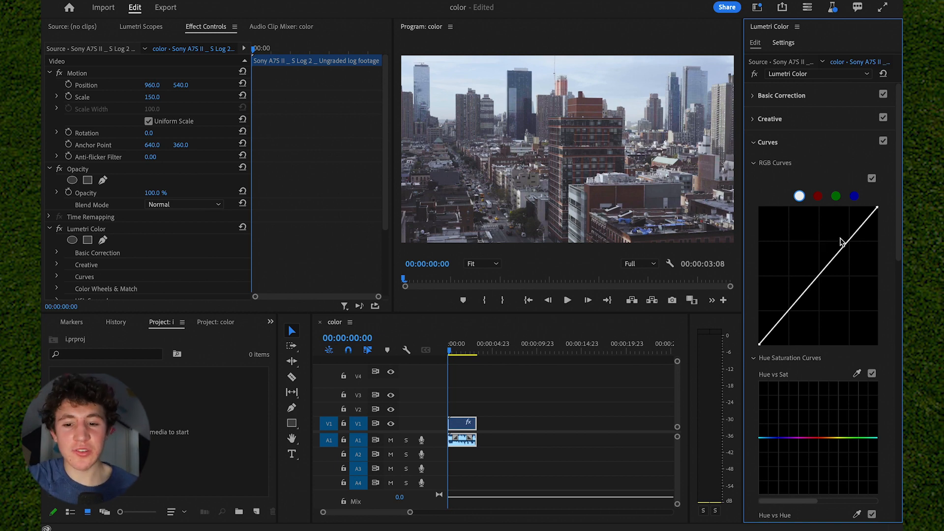
left_click(849, 240)
left_click(819, 279)
left_click(787, 314)
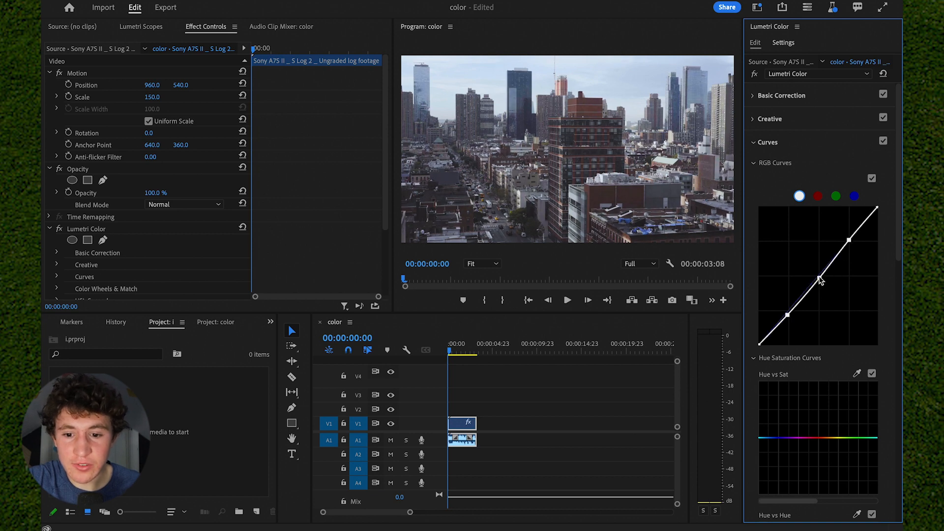
left_click_drag(821, 279, 825, 278)
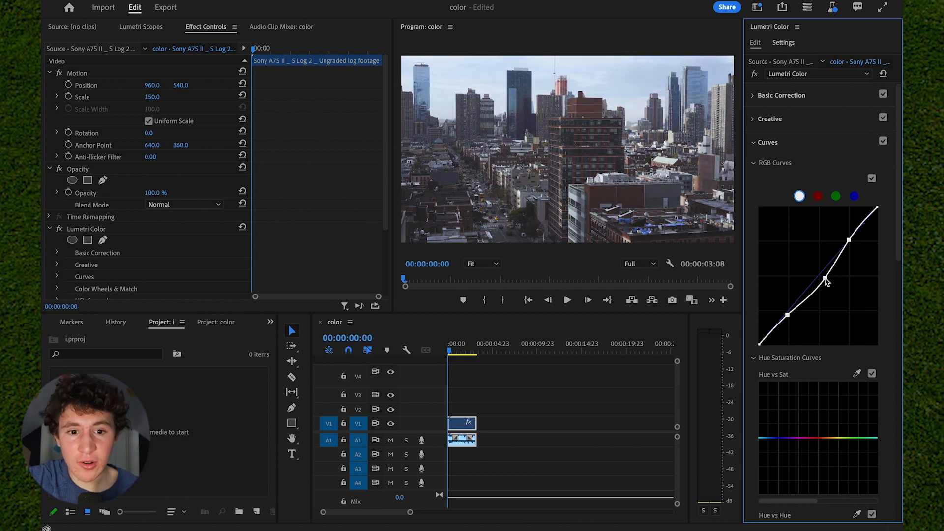
mouse_move(848, 240)
left_mouse_down()
mouse_move(867, 255)
mouse_move(856, 259)
mouse_move(848, 246)
left_mouse_up()
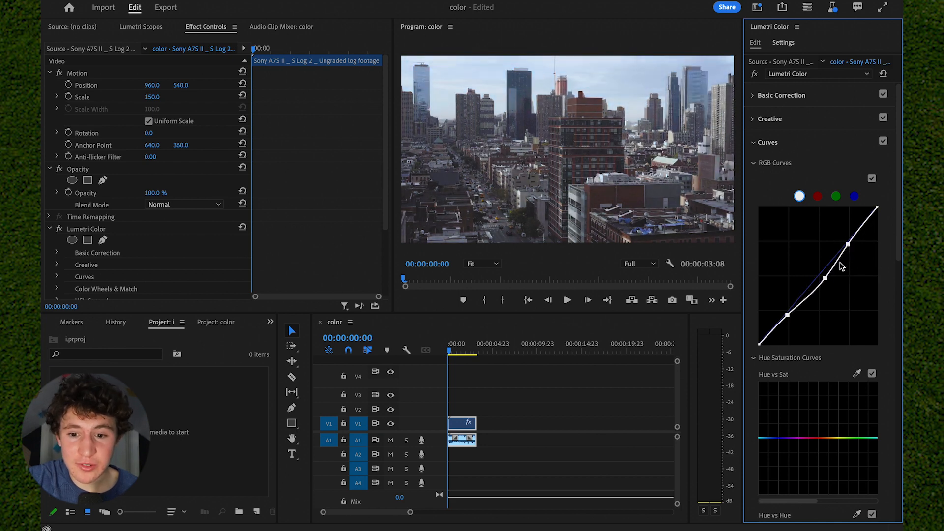
left_click_drag(825, 278, 817, 276)
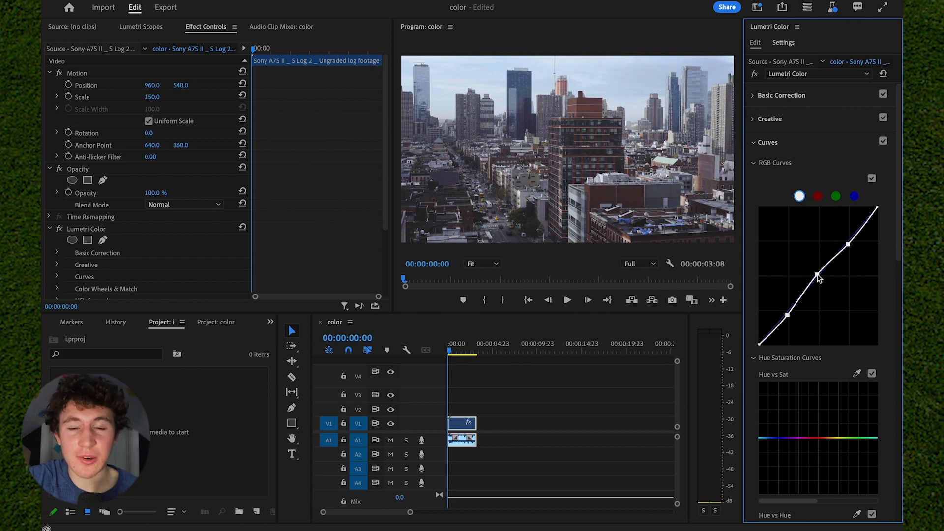
left_click_drag(788, 315, 787, 316)
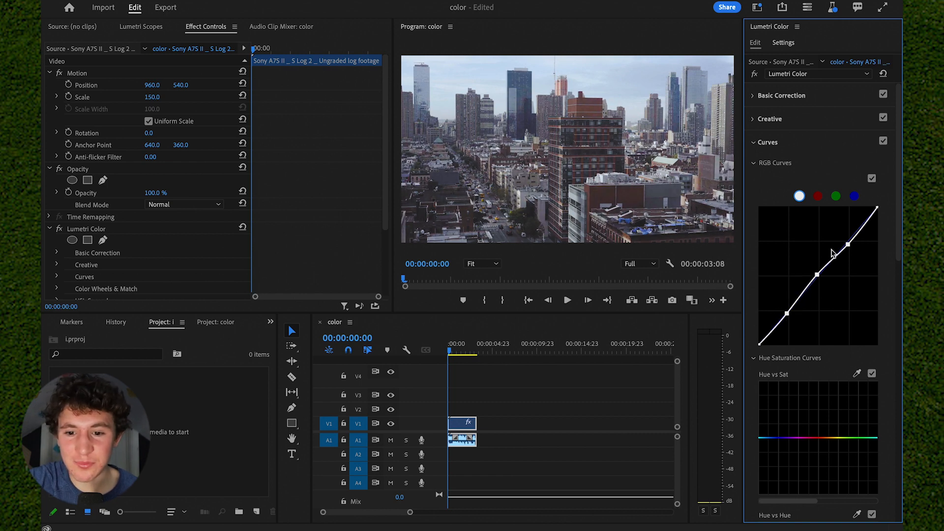
- View the red, green and blue channel curves in turn
left_click(817, 196)
left_click(835, 196)
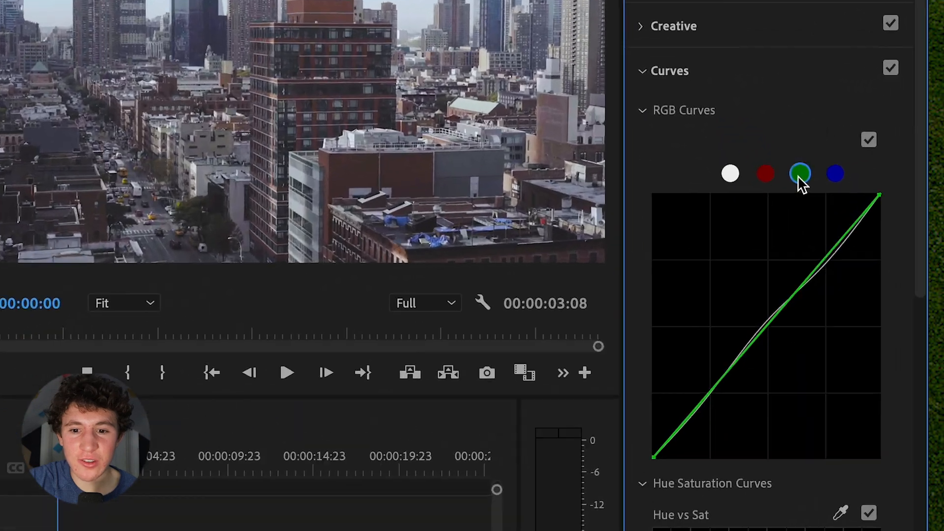
left_click(835, 173)
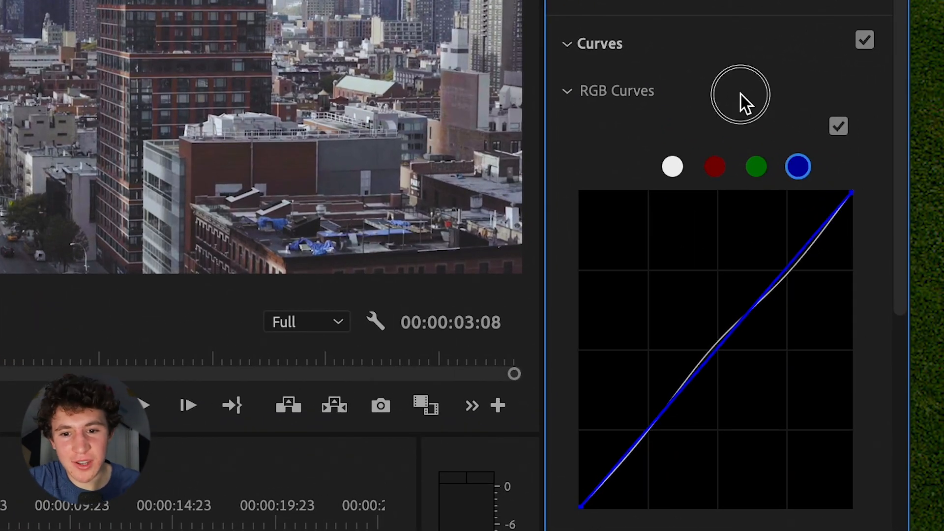
- Collapse Curves and open and close the Color Wheels & Match section
left_click(705, 42)
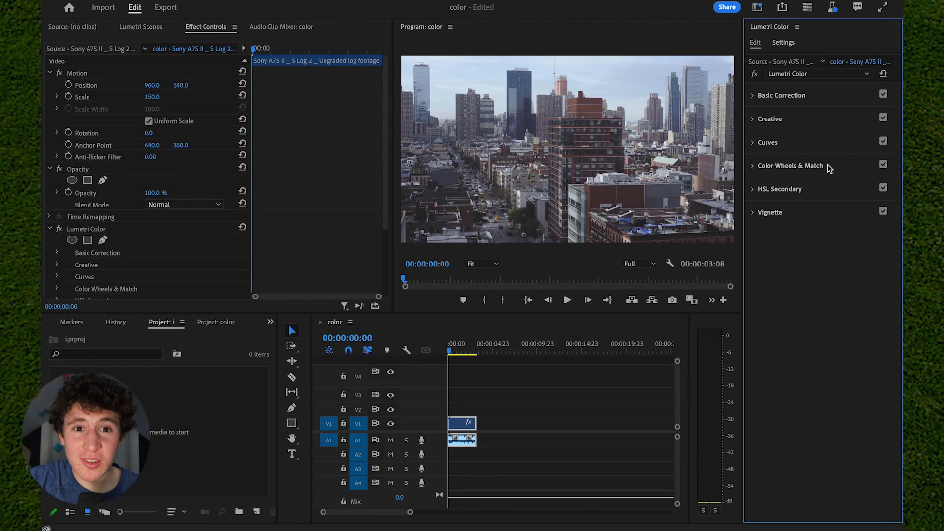
left_click(827, 166)
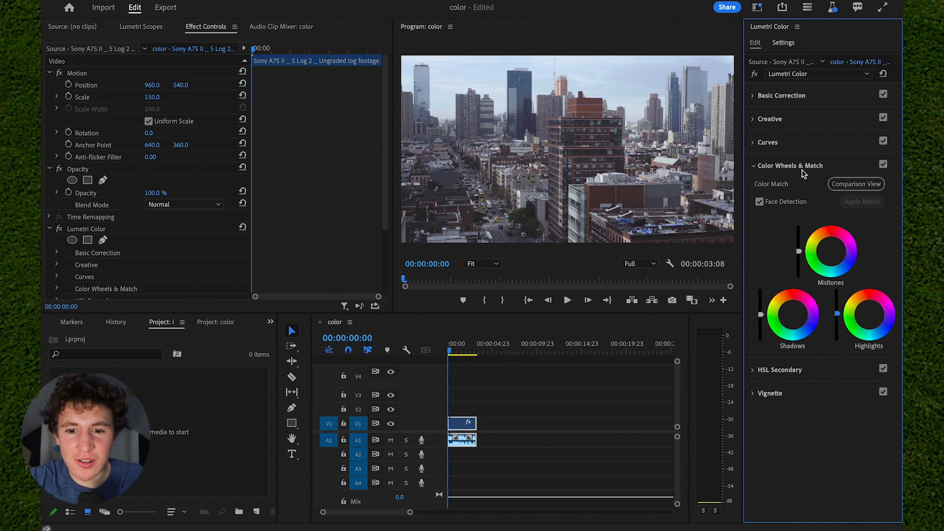
left_click(805, 169)
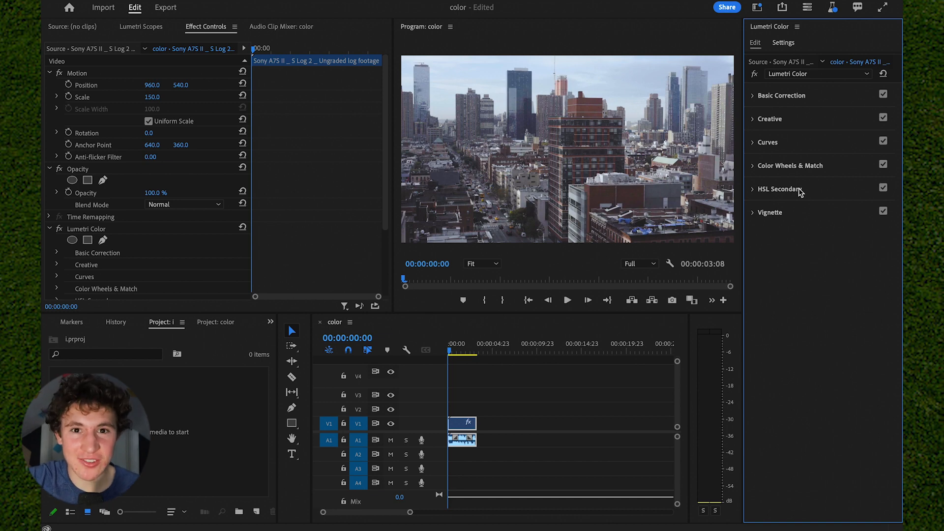
- Open HSL Secondary, key a color sampled from the buildings with the eyedropper, and adjust the saturation range
left_click(800, 190)
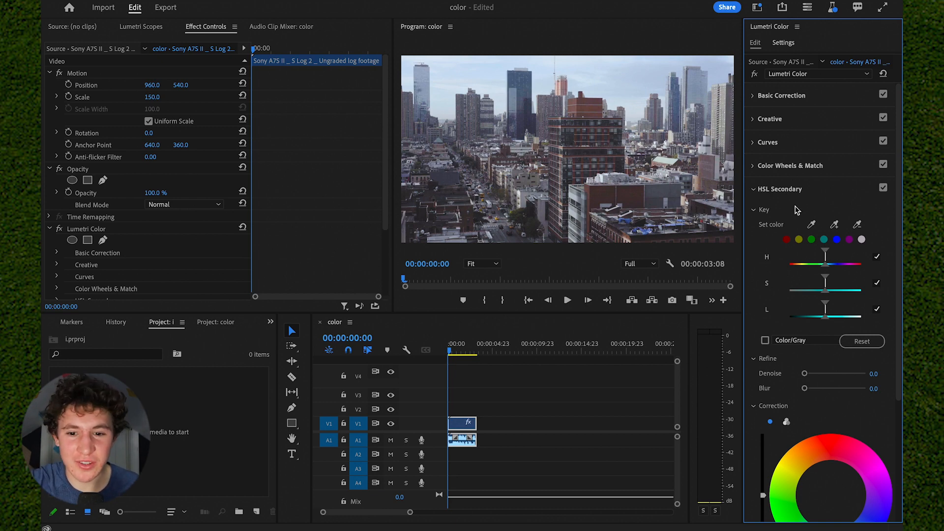
left_click(813, 226)
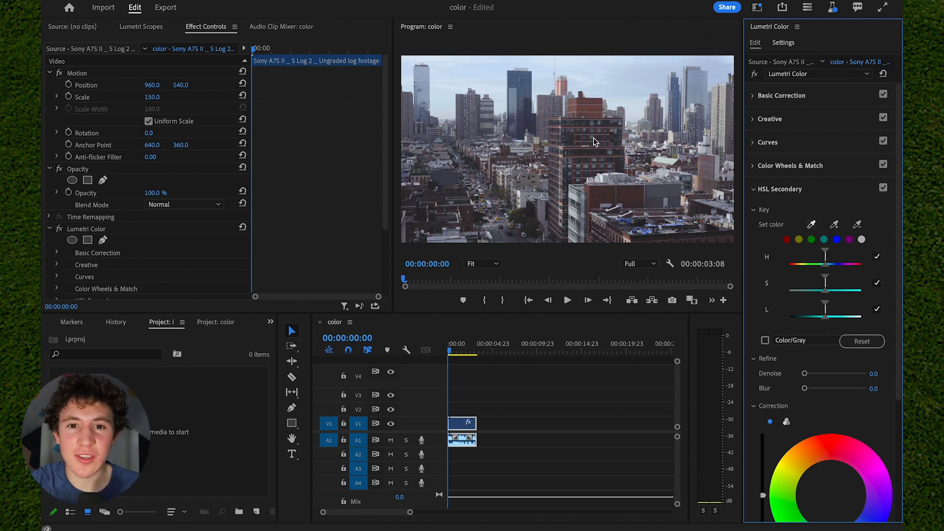
left_click(629, 197)
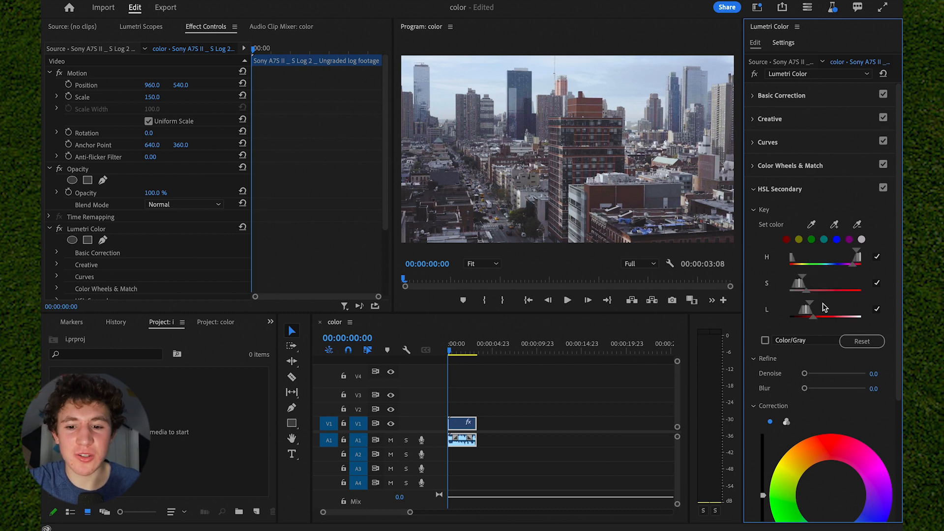
scroll(824, 307, "down", 3)
left_click_drag(808, 214, 814, 214)
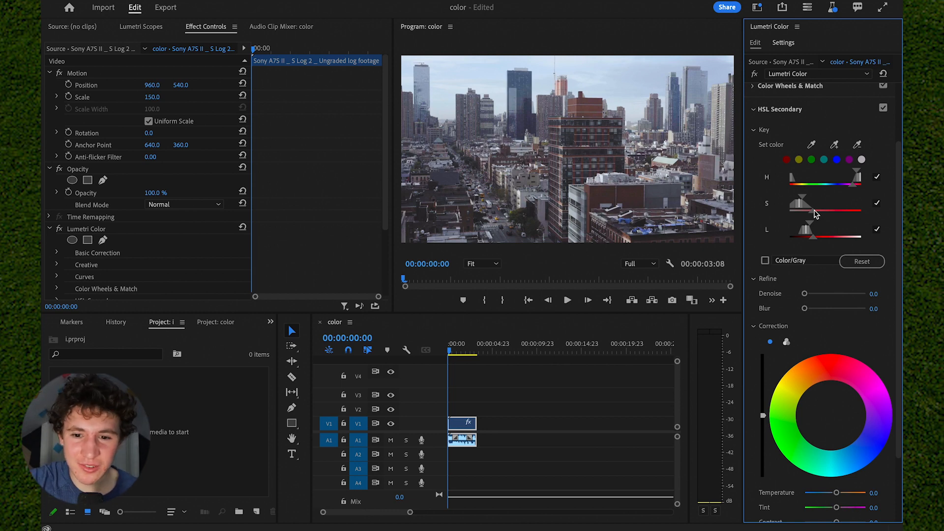
- Raise the HSL correction Saturation to 150.0 and adjust the correction color wheel
scroll(814, 214, "down", 3)
mouse_move(837, 464)
left_mouse_down()
mouse_move(878, 478)
mouse_move(806, 470)
mouse_move(876, 467)
mouse_move(836, 465)
mouse_move(851, 465)
left_mouse_up()
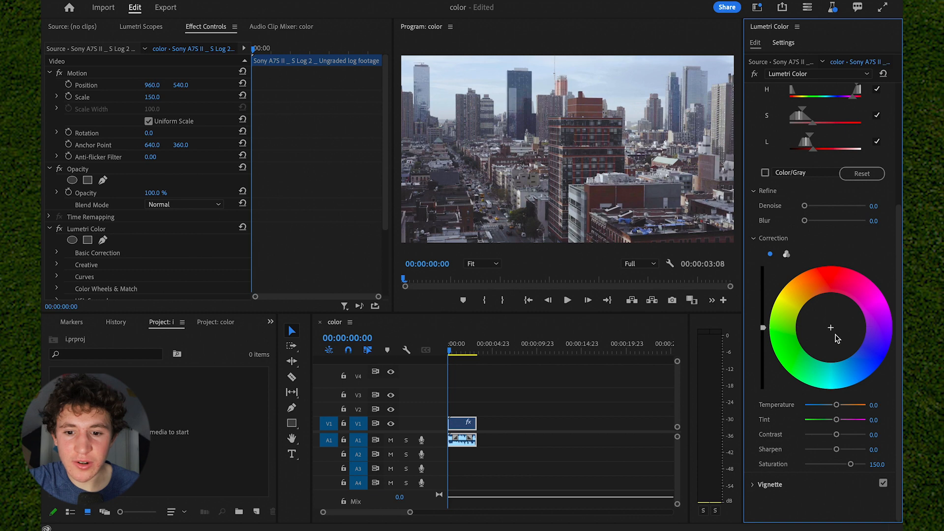
left_click_drag(836, 338, 830, 319)
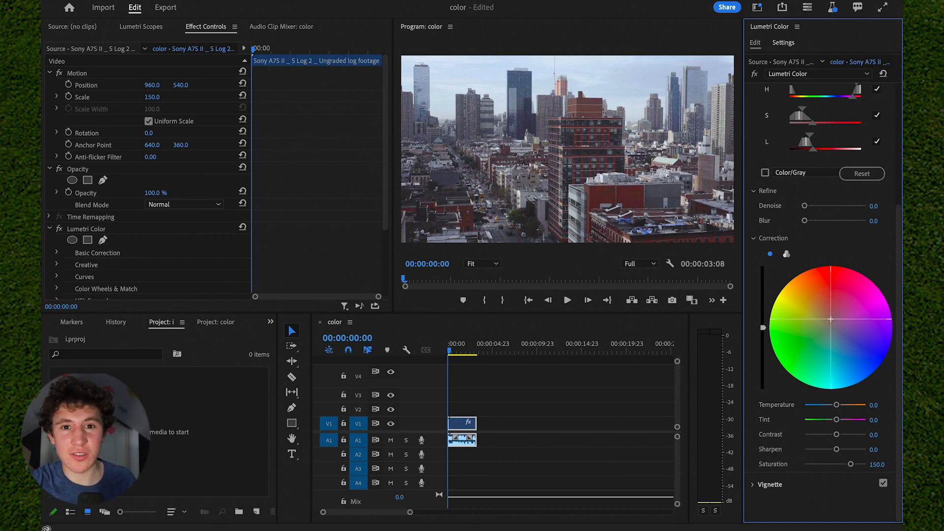
- Set the HSL Secondary correction Contrast to 11.1
left_click_drag(831, 319, 831, 319)
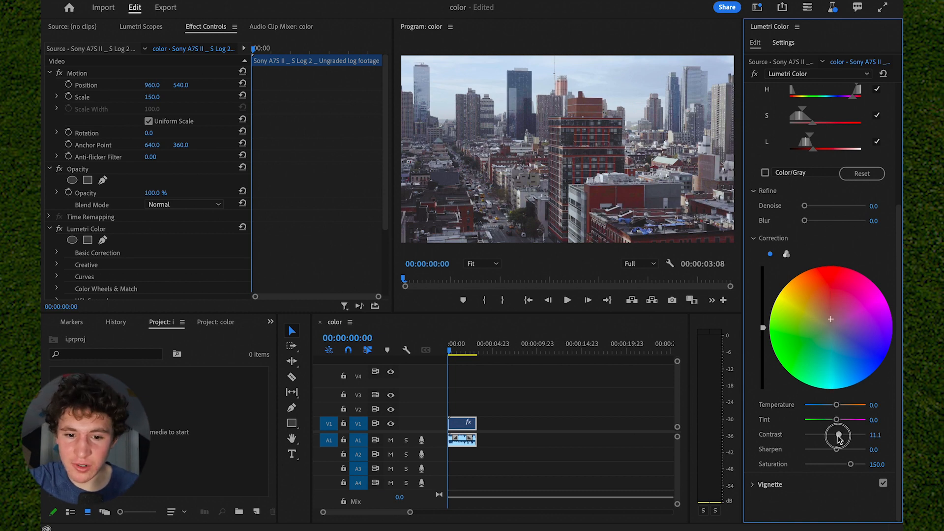
scroll(854, 258, "up", 3)
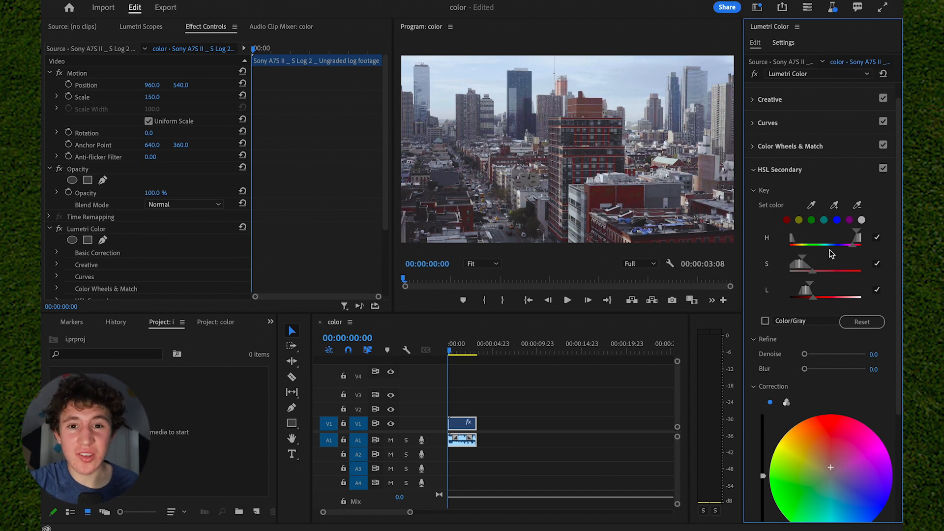
scroll(830, 251, "down", 2)
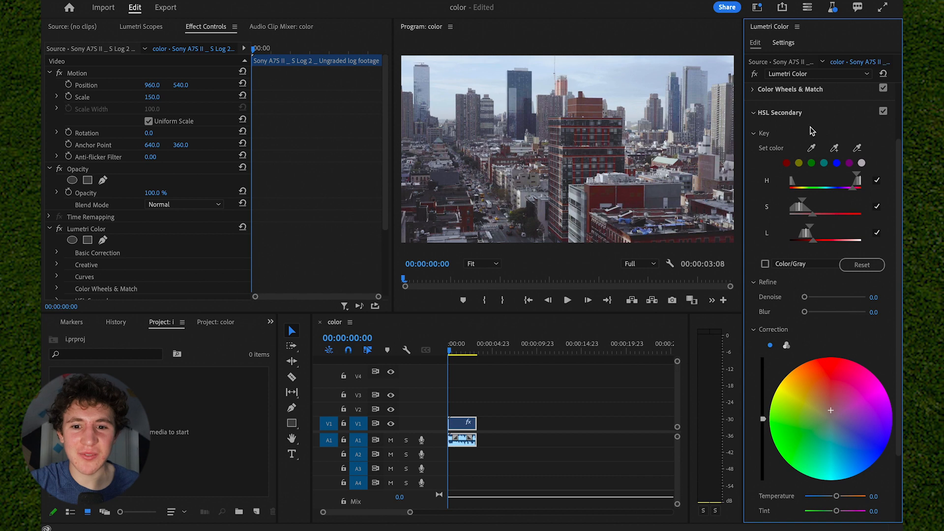
scroll(787, 202, "up", 2)
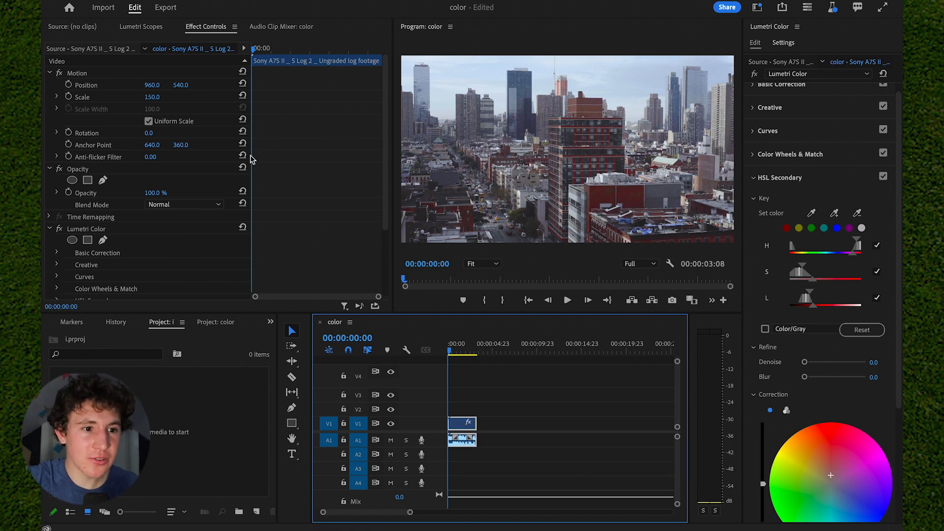
- Open the Lumetri Scopes panel with the clip selected in the timeline
left_click(208, 31)
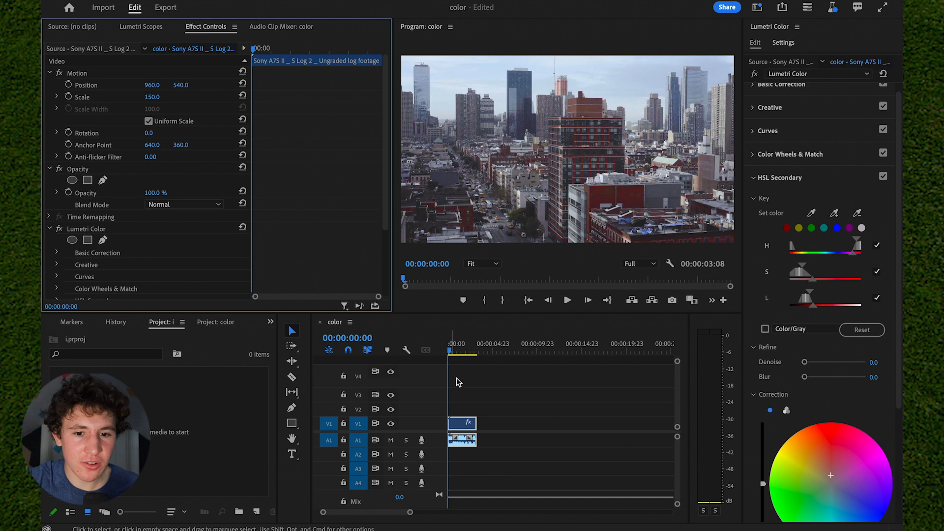
left_click(757, 7)
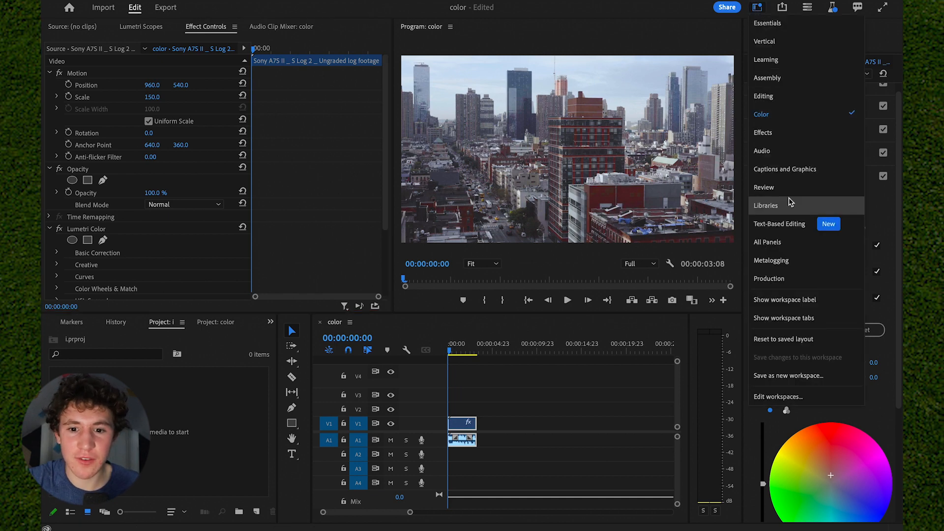
left_click(554, 327)
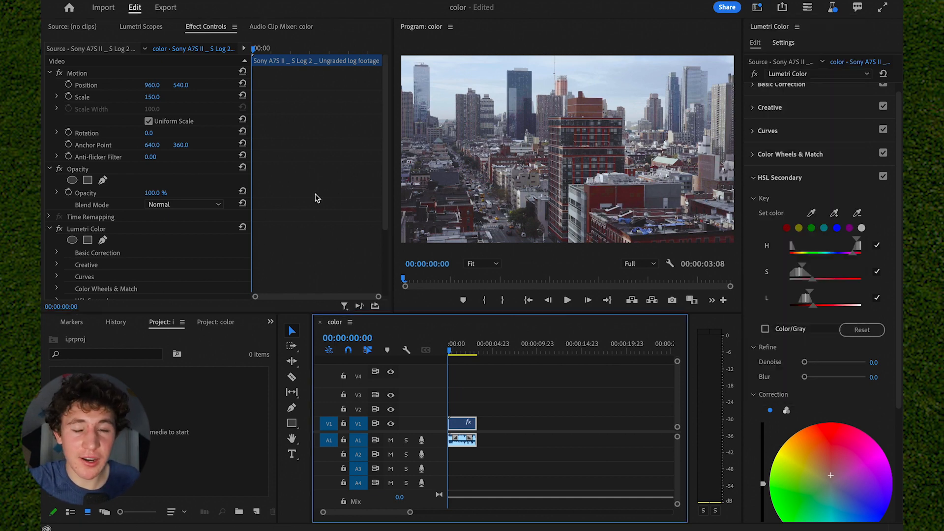
scroll(317, 198, "down", 3)
scroll(273, 151, "down", 2)
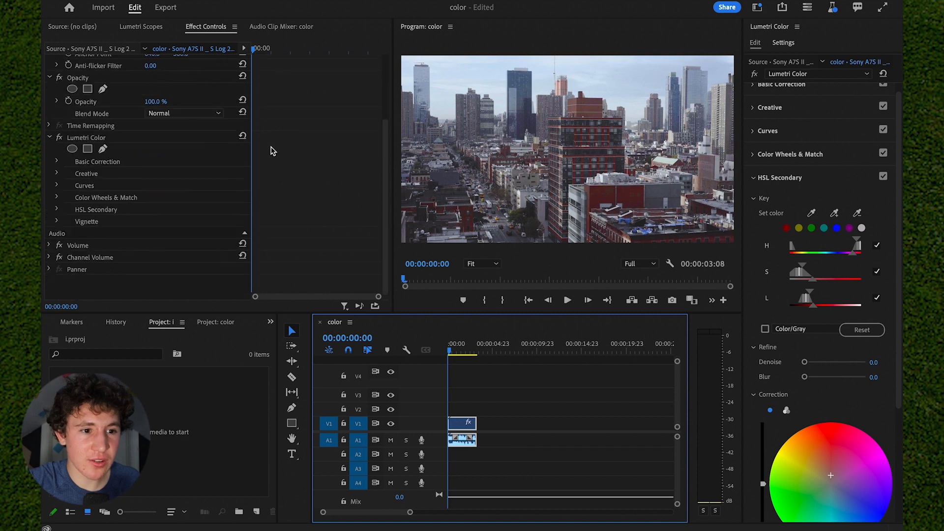
left_click(182, 138)
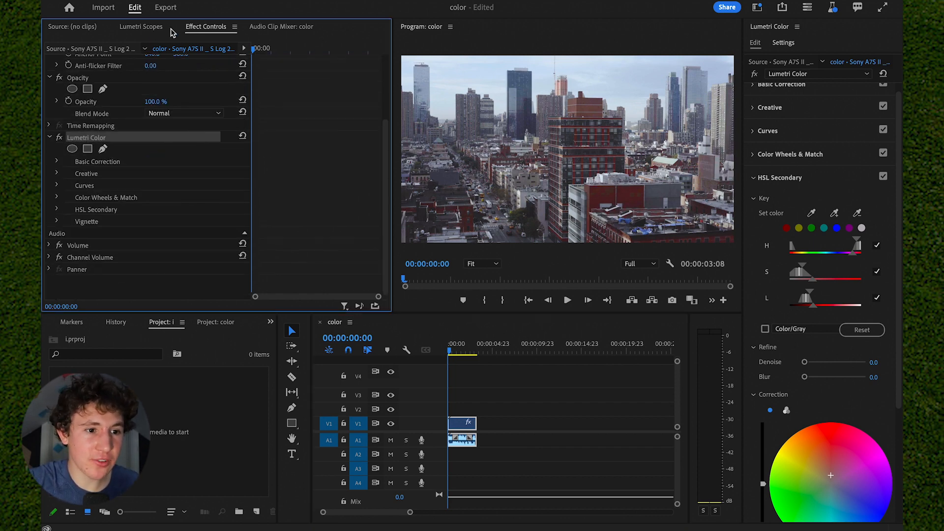
left_click(145, 28)
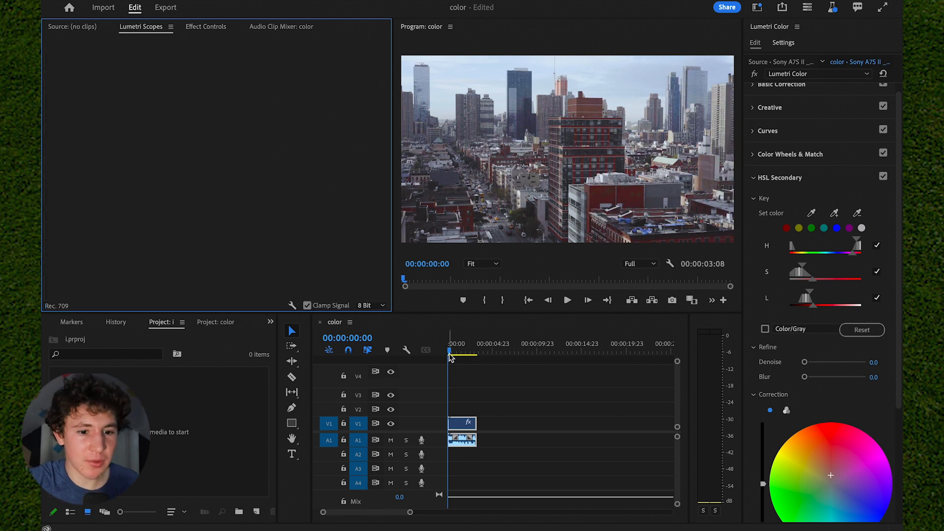
left_click(486, 401)
left_click(461, 422)
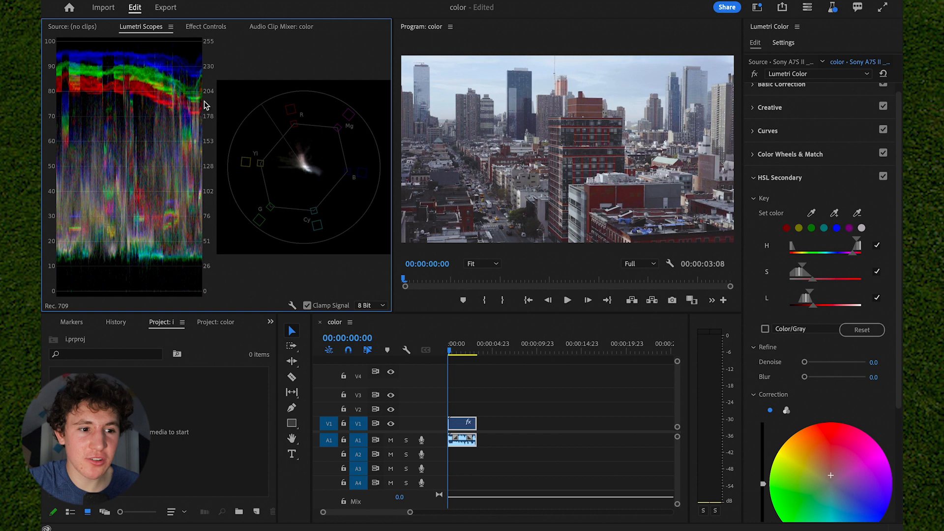
- Toggle the Waveform (RGB) scope off and back on beside the vectorscope
right_click(153, 143)
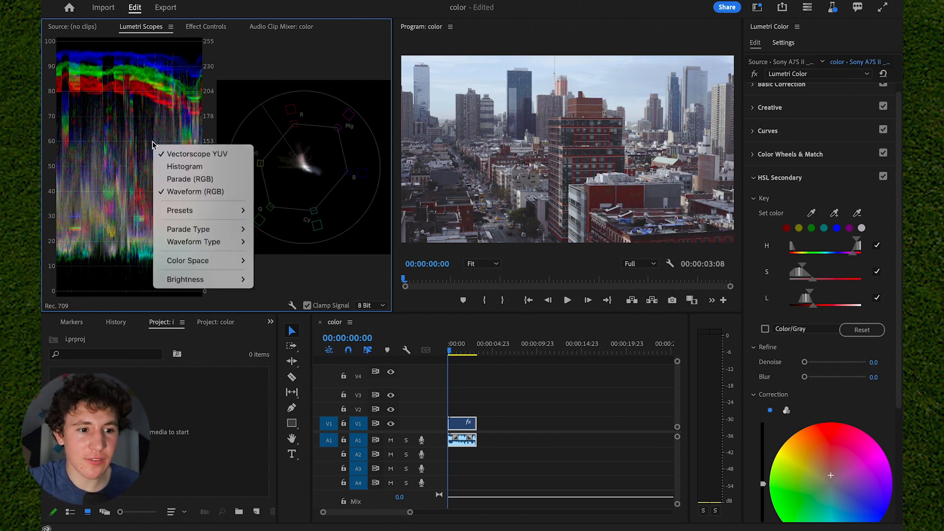
left_click(193, 192)
right_click(165, 148)
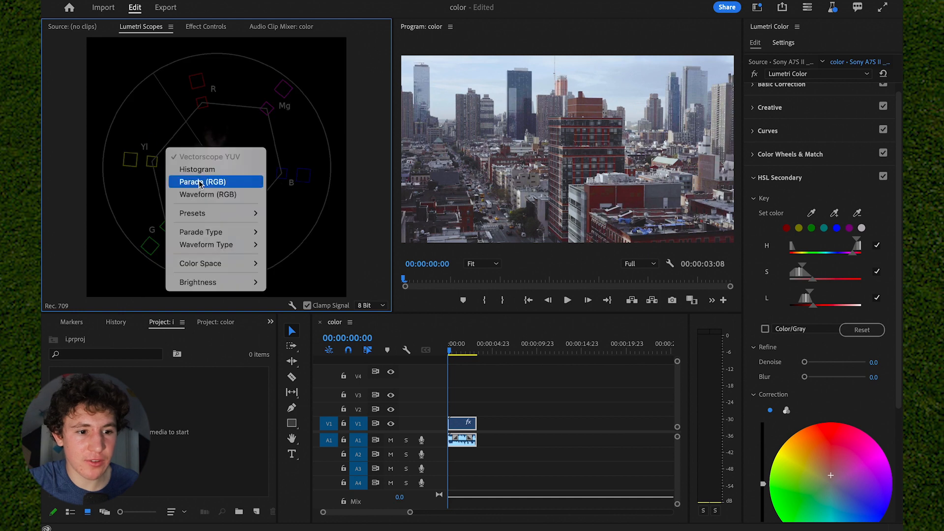
left_click(203, 192)
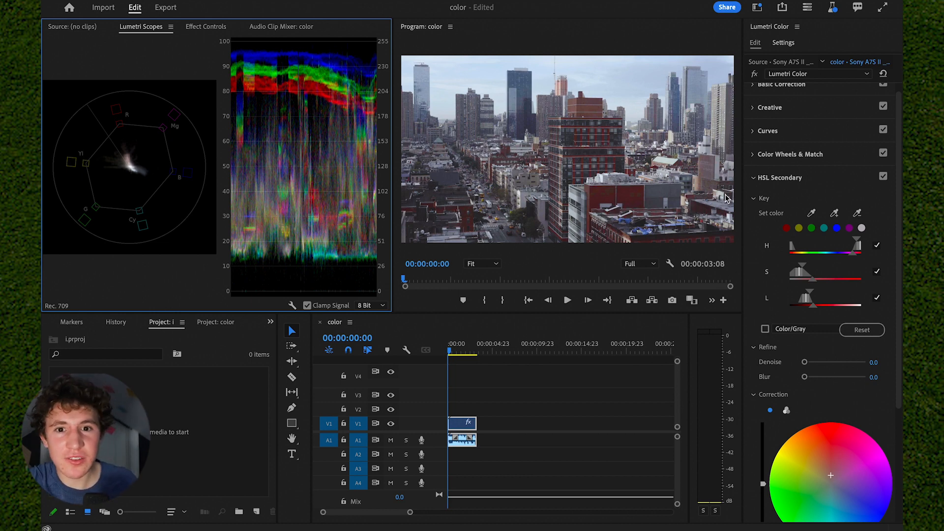
- Expand Basic Correction and adjust Exposure to 1.4
scroll(826, 138, "up", 1)
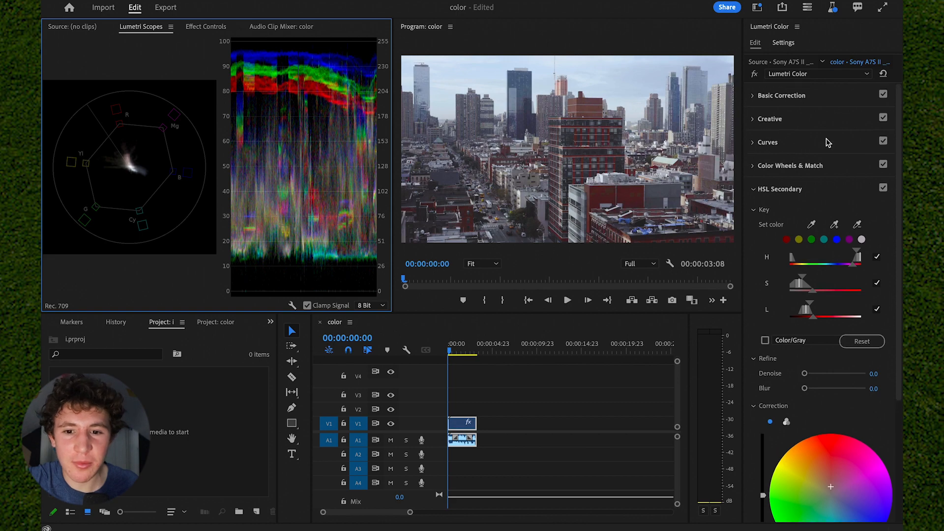
left_click(831, 99)
left_click_drag(847, 261, 873, 261)
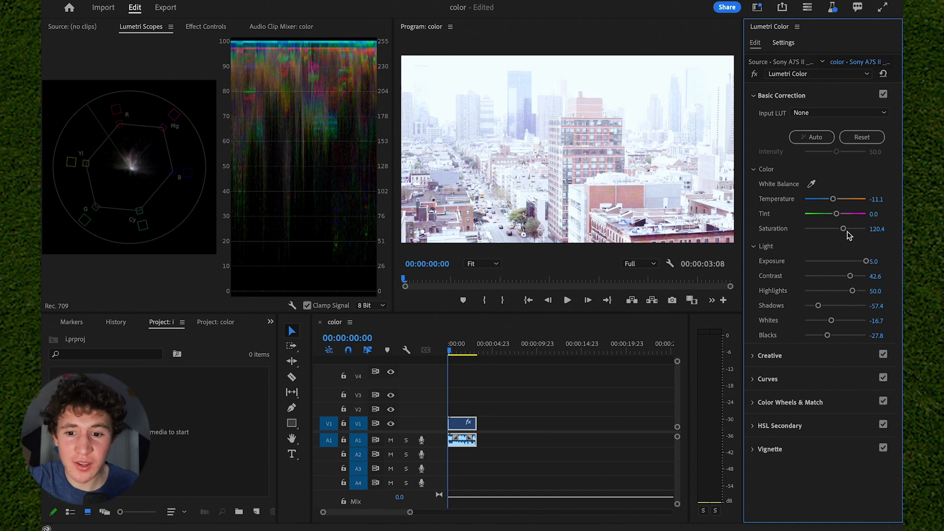
left_click_drag(866, 261, 843, 261)
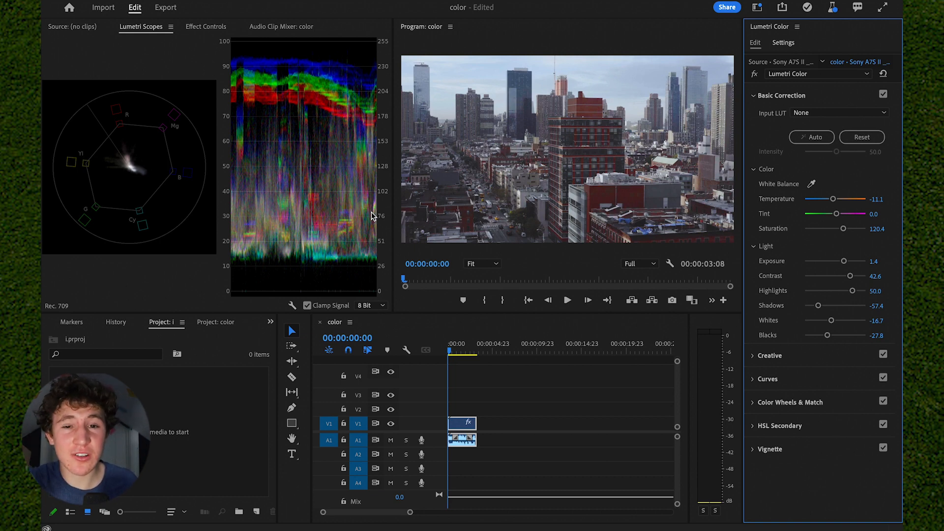
- Try changing the Shadows and Whites sliders, then undo both changes
mouse_move(816, 316)
left_mouse_down()
mouse_move(853, 315)
mouse_move(812, 322)
left_mouse_up()
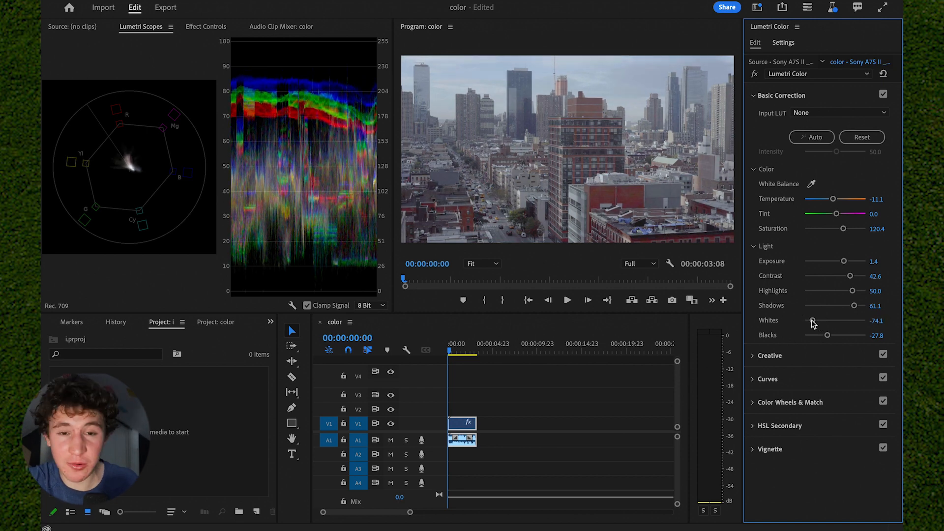
key("ctrl+z")
key("ctrl+z")
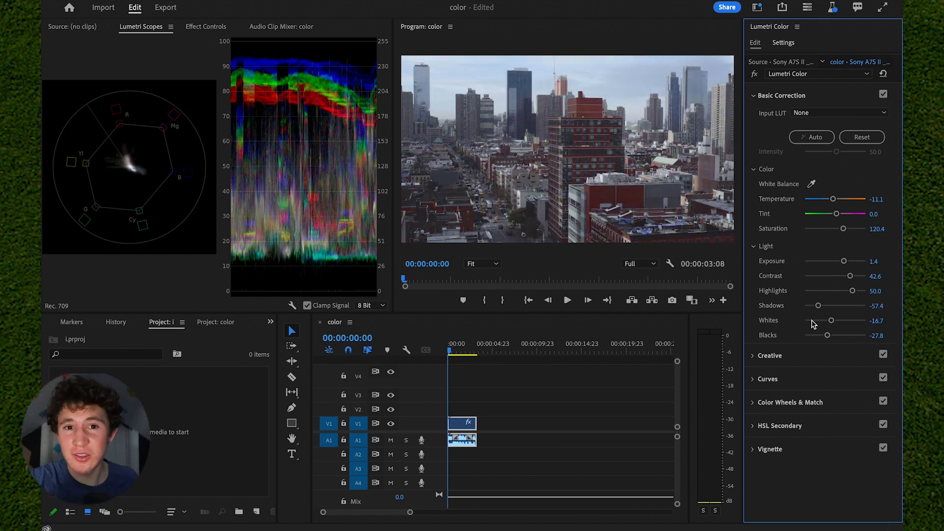
- Expand Vignette and set its Amount to -0.8 and Feather to 72.2
left_click(803, 451)
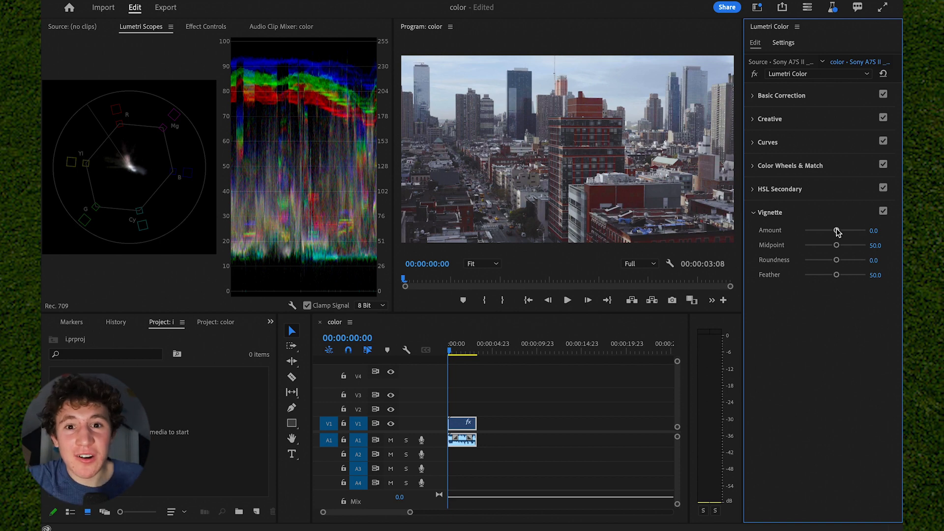
left_click_drag(837, 231, 847, 231)
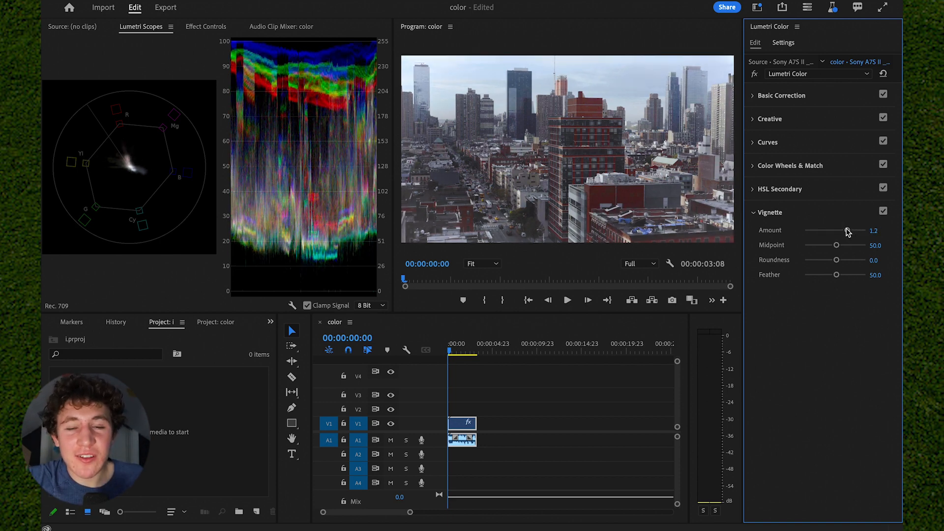
left_click_drag(848, 231, 827, 232)
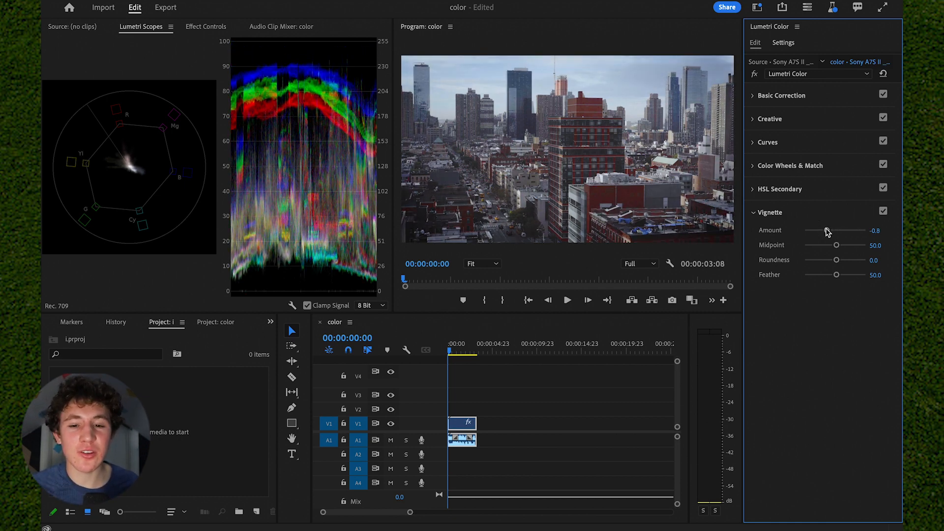
left_click_drag(836, 274, 793, 279)
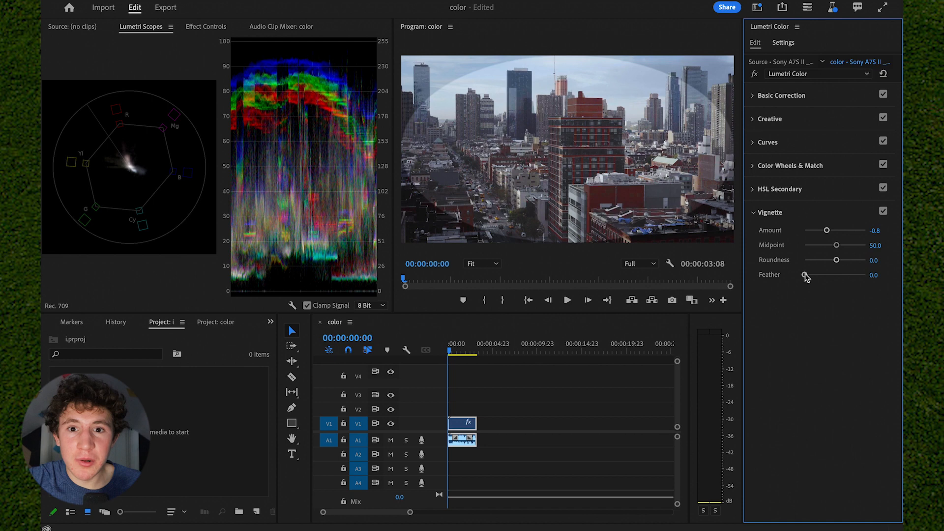
left_click_drag(805, 275, 848, 276)
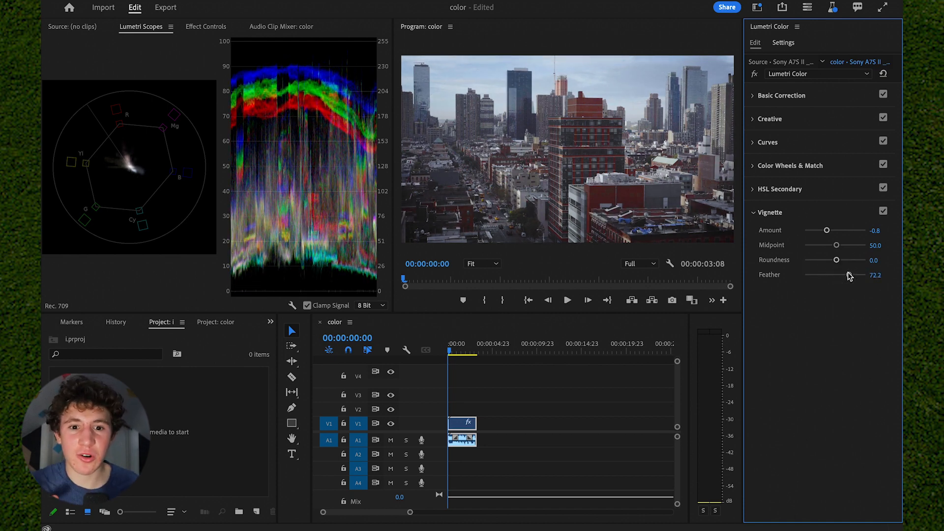
- Set the vignette Amount to -1.2 and Feather to 76.9
left_click_drag(826, 230, 797, 231)
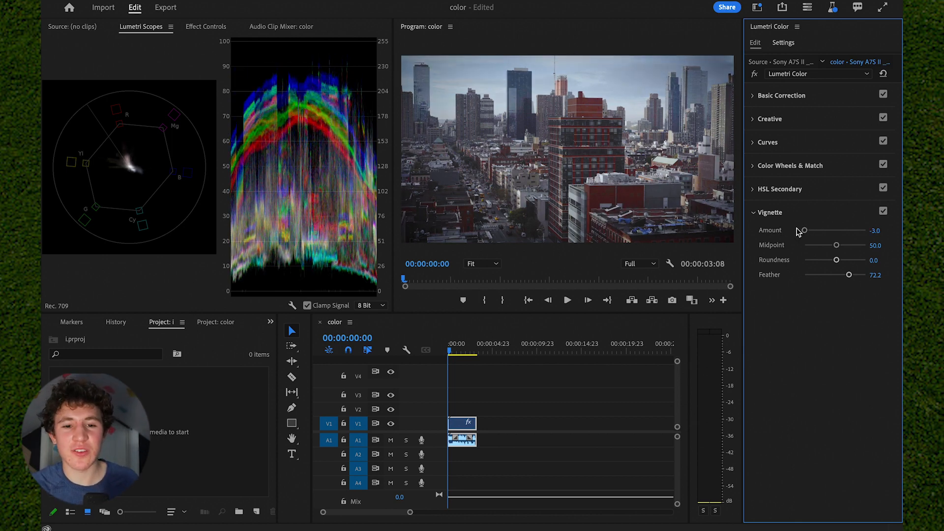
left_click_drag(804, 230, 824, 231)
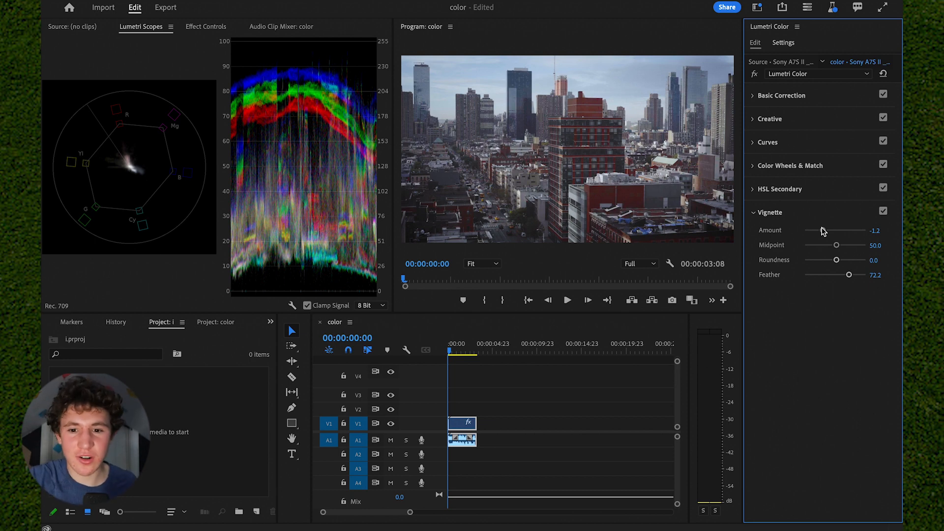
left_click_drag(848, 274, 852, 276)
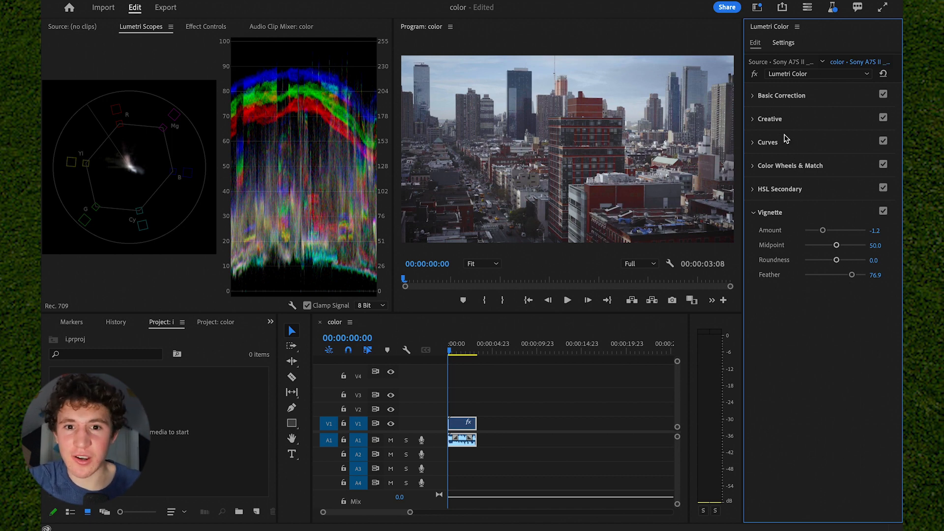
- Bypass the Lumetri Color effect and re-enable it to compare the grade with the original
left_click(755, 75)
left_click(755, 74)
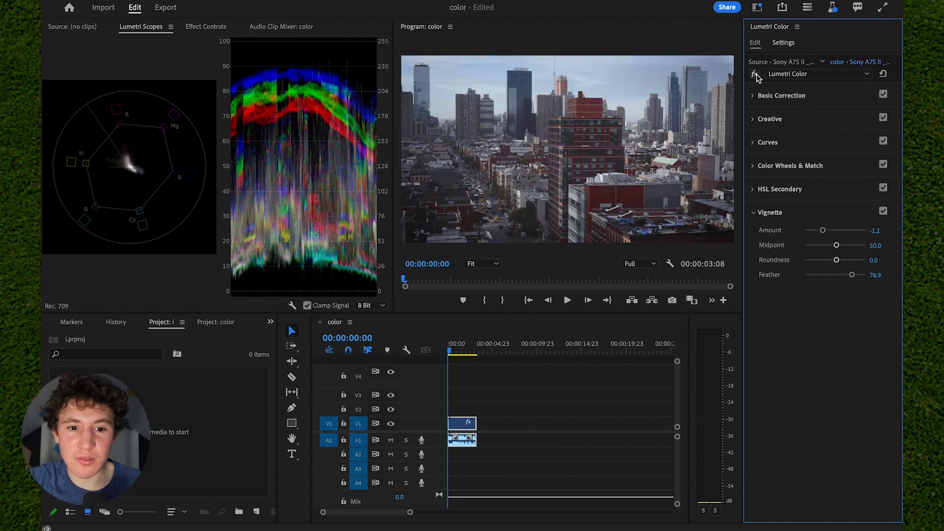